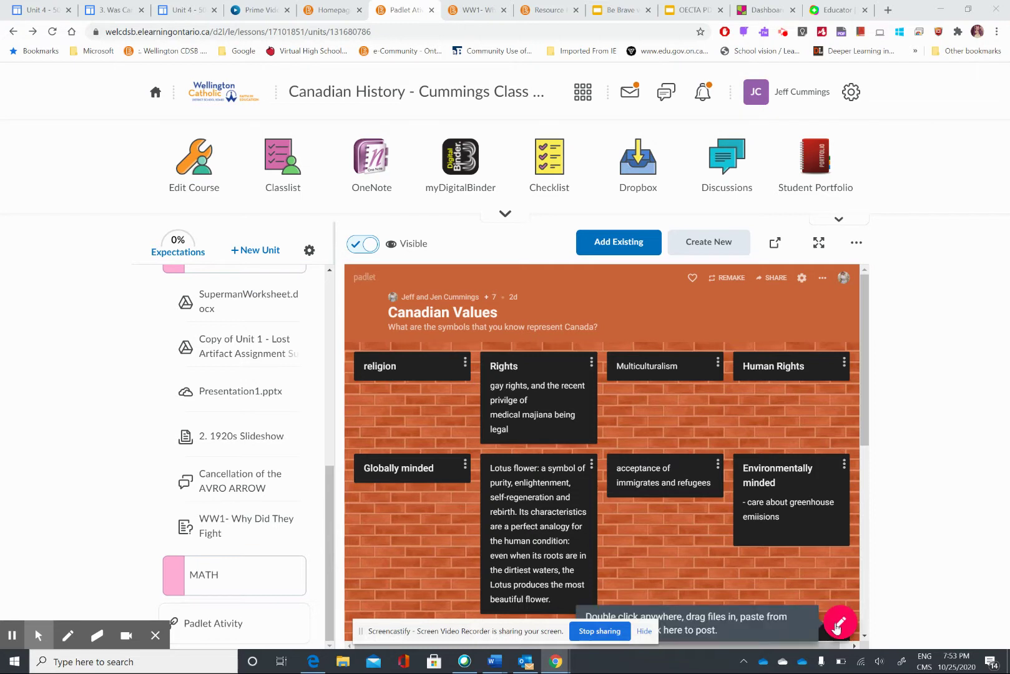
double_click(389, 517)
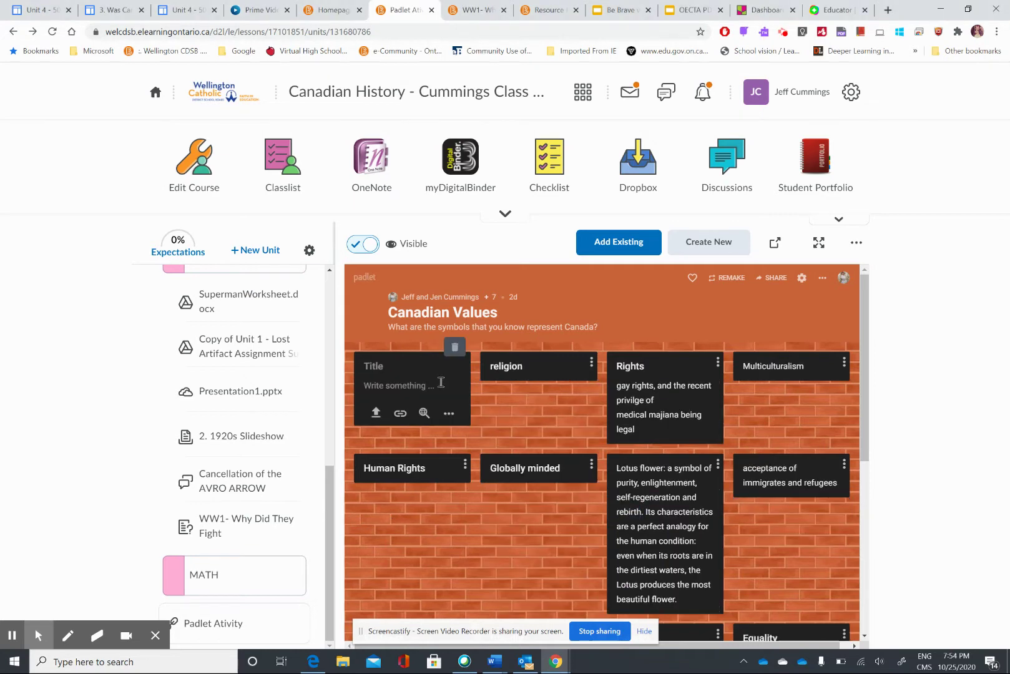
left_click(456, 350)
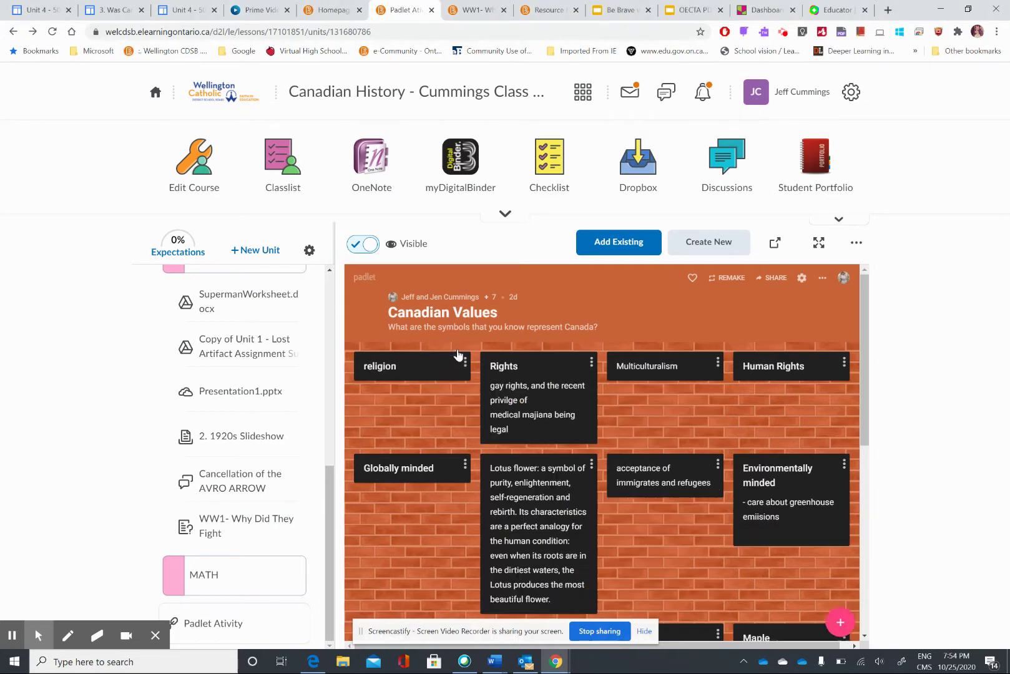
- Post the Padlet Activity to the course homepage with the message 'Here is the work today.....'
left_click(858, 246)
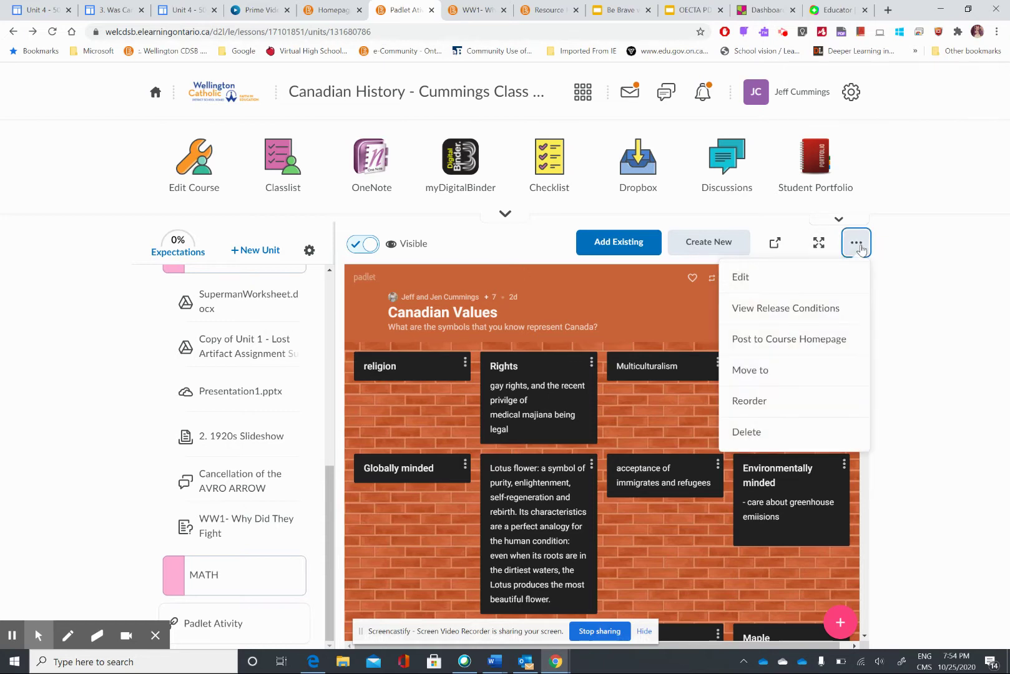
left_click(830, 348)
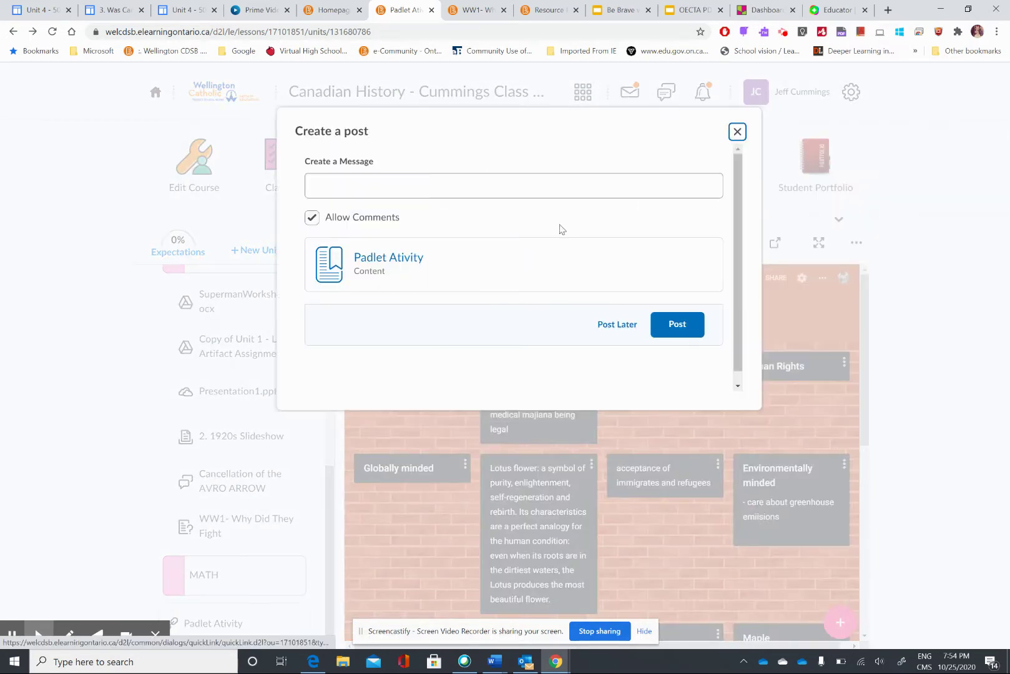
left_click(520, 181)
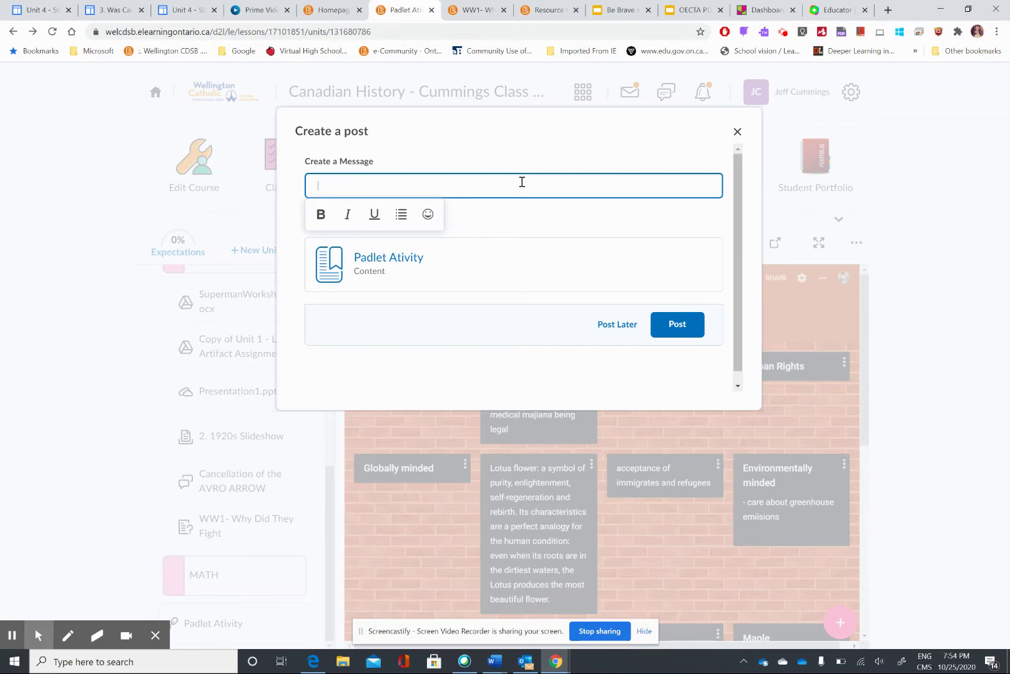
type("Here is the work today.....")
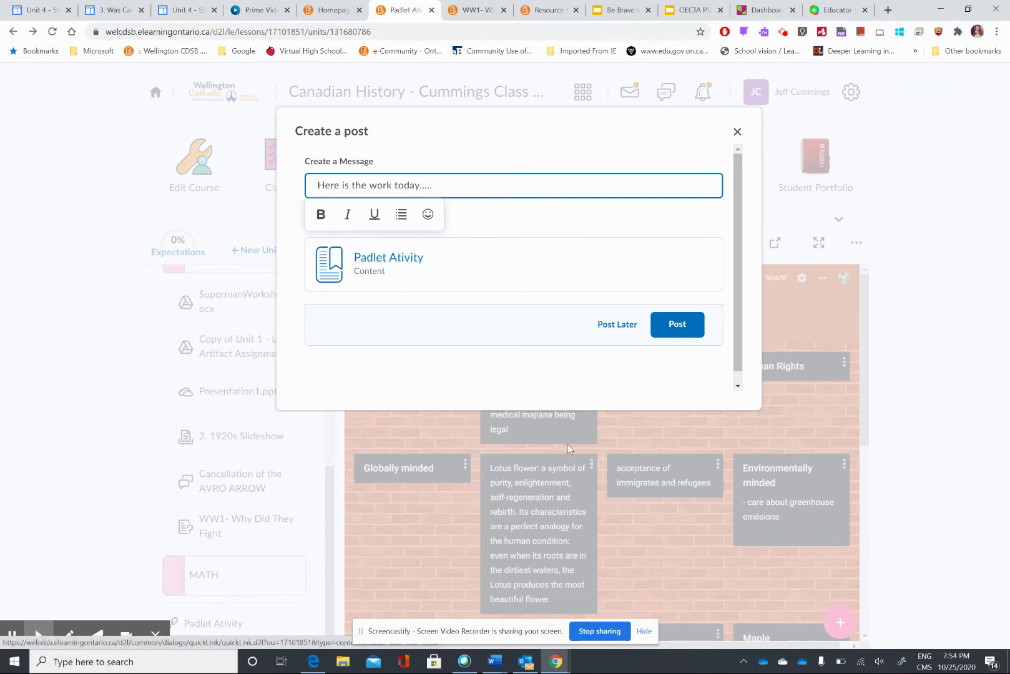
left_click(687, 321)
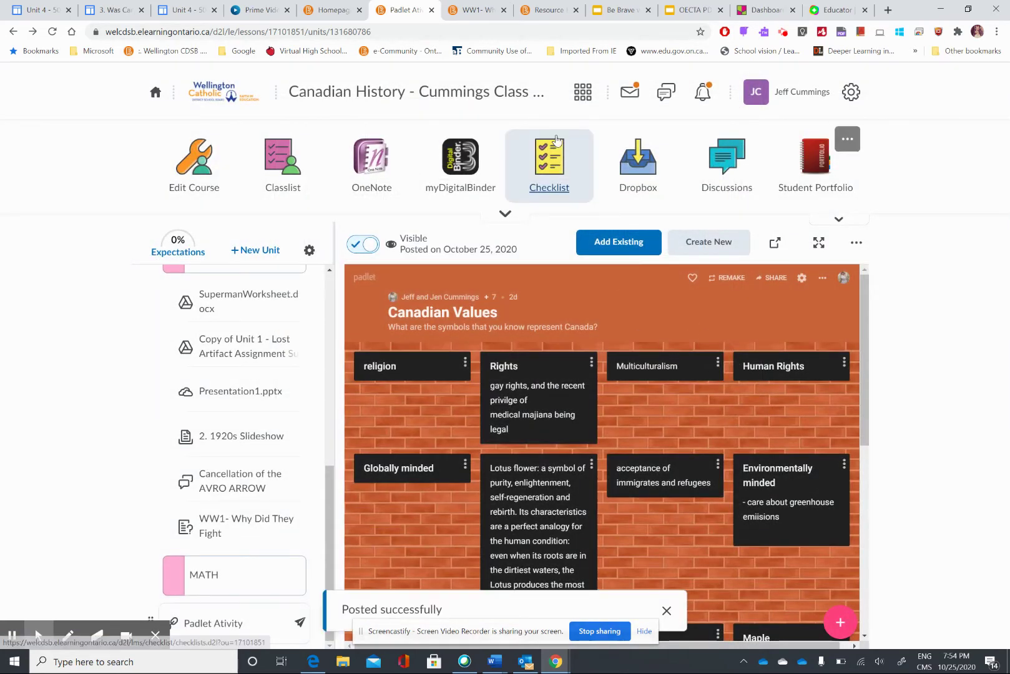
left_click(496, 94)
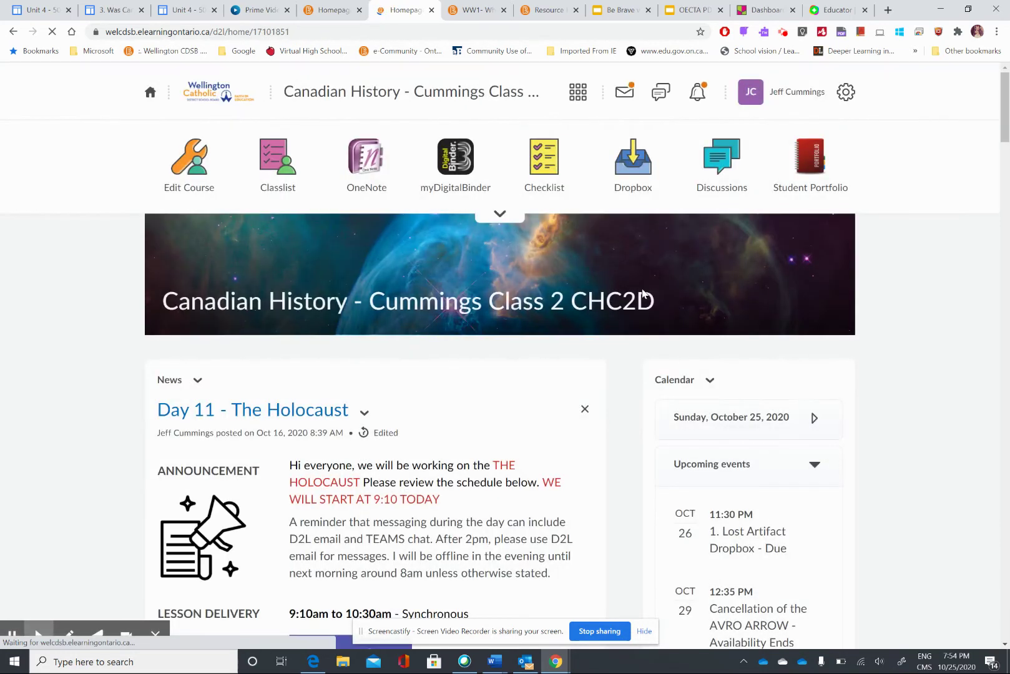
scroll(995, 494, "down", 8)
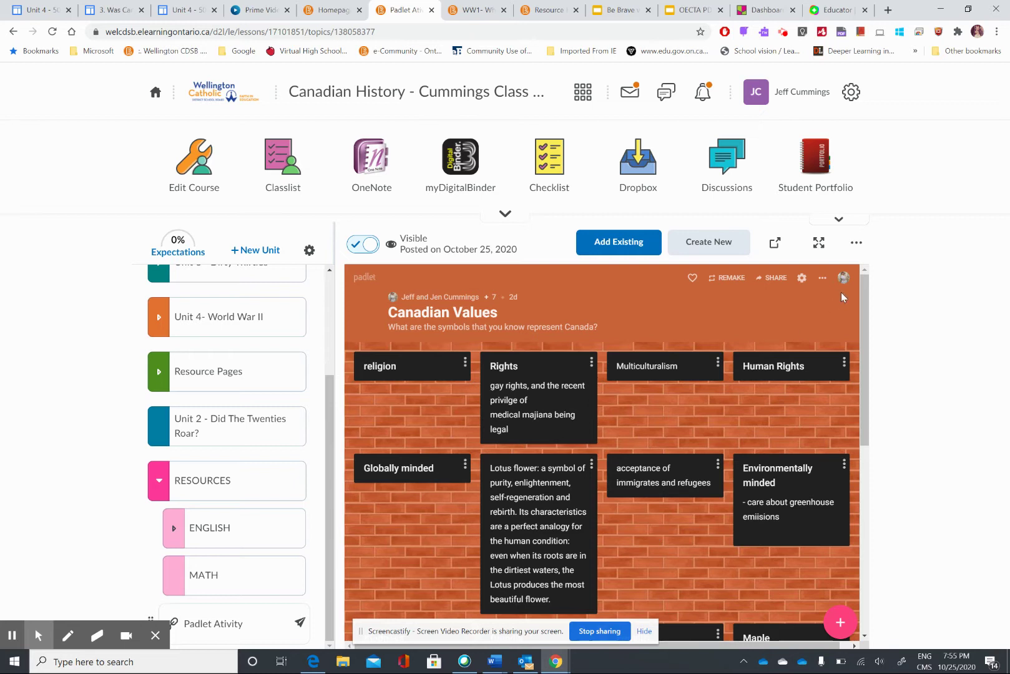
- Check the Padlet Activity and SupermanWorksheet.docx options, then return to the ENGLISH unit page
left_click(856, 244)
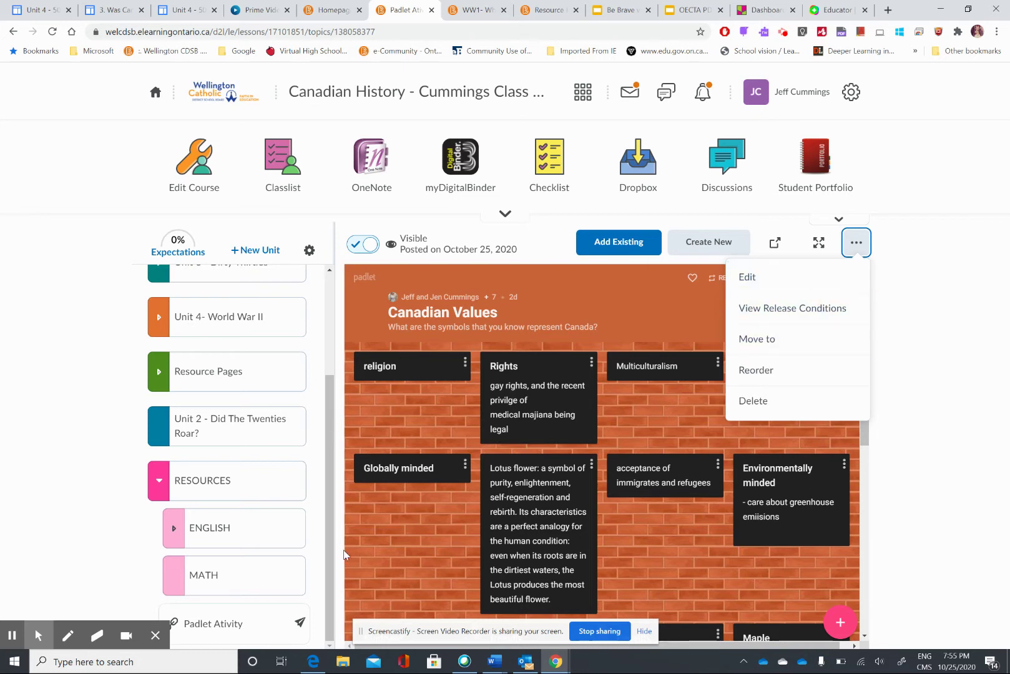
left_click(283, 530)
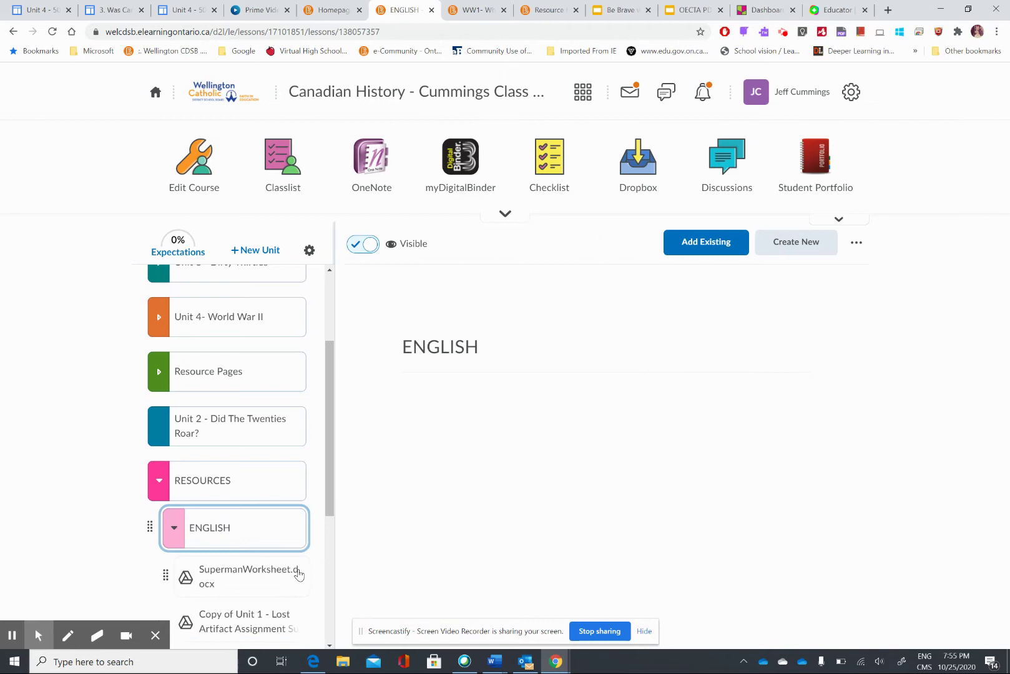
left_click(291, 576)
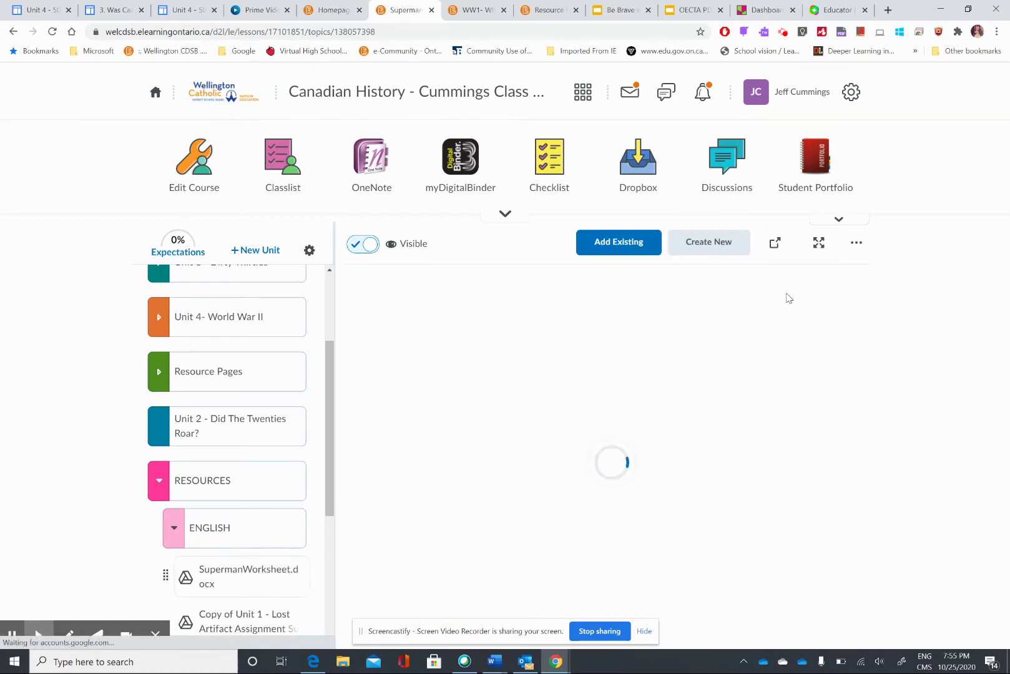
left_click(864, 245)
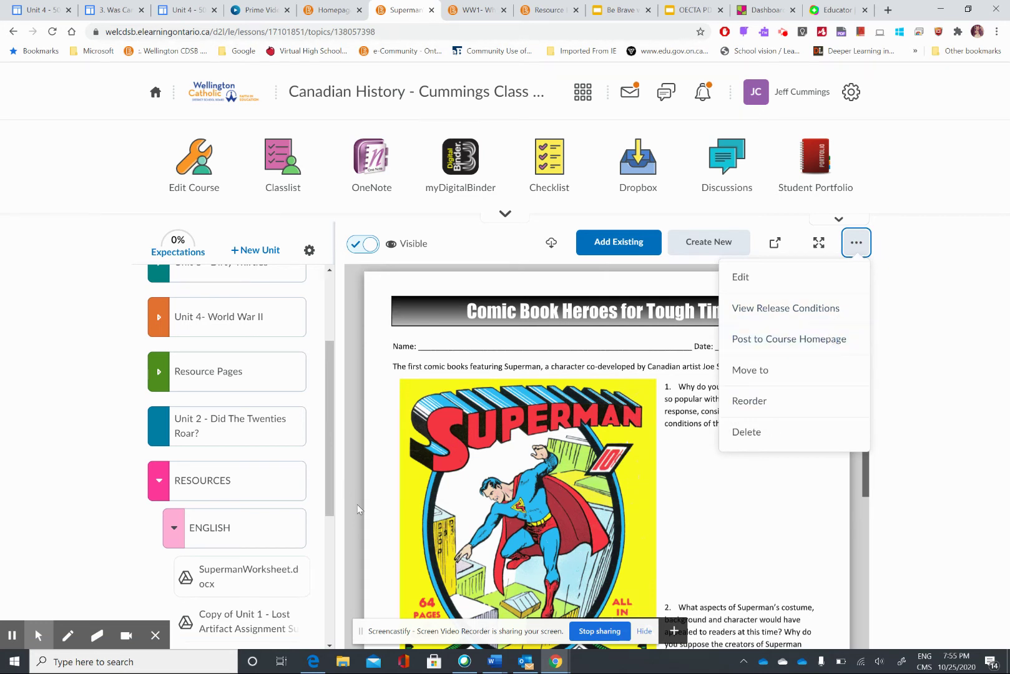
left_click(287, 529)
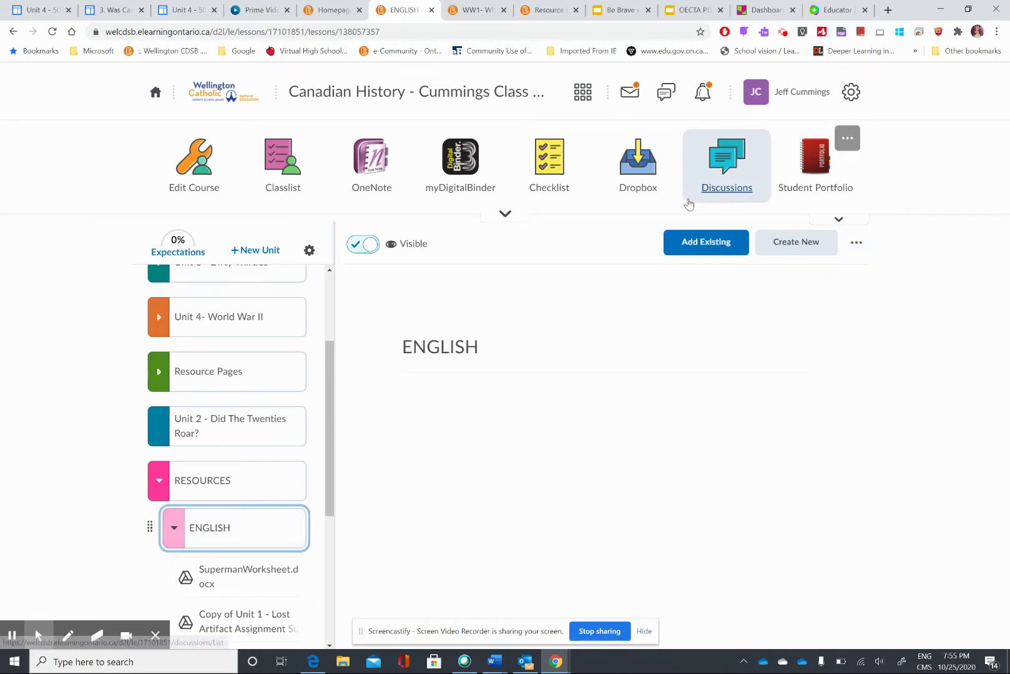
- Create a new web link in ENGLISH and paste the Canadian Values padlet URL into it
left_click(764, 9)
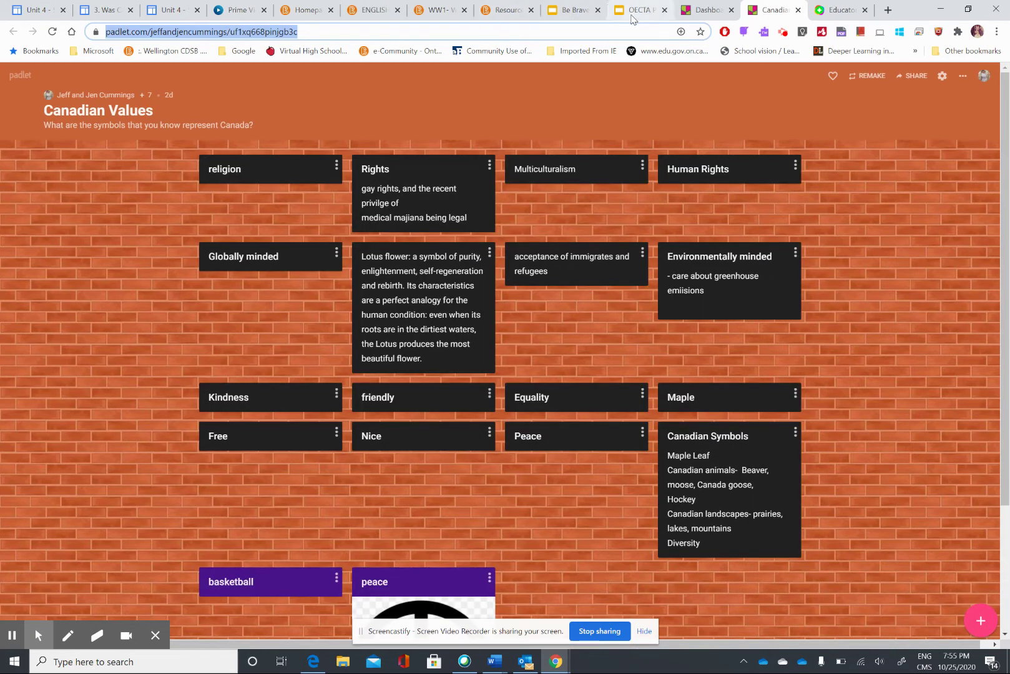
left_click(438, 12)
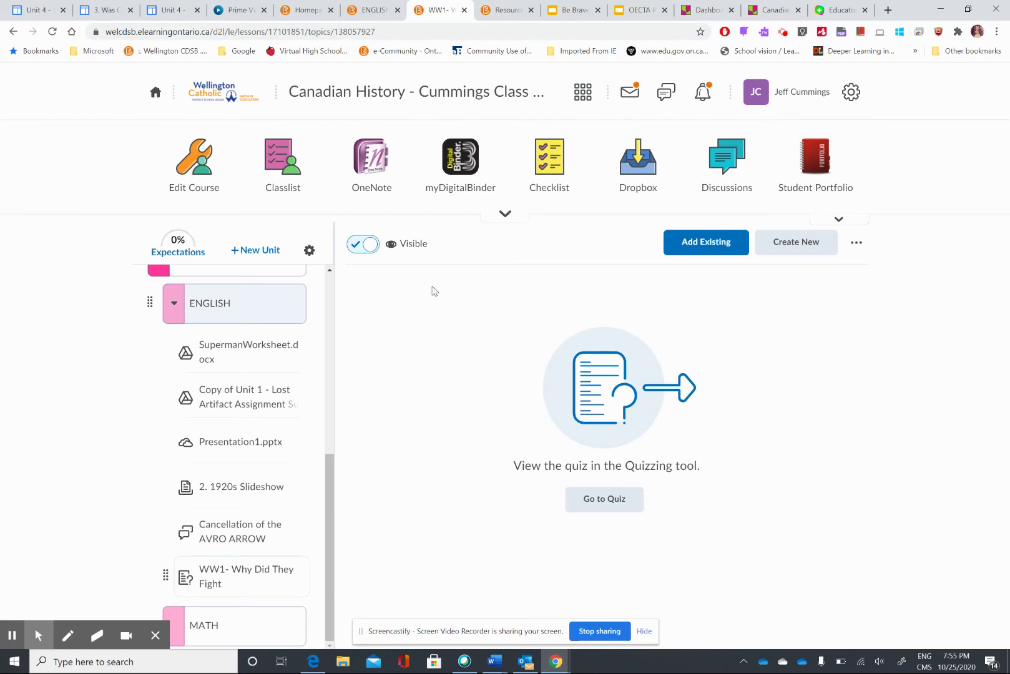
left_click(804, 245)
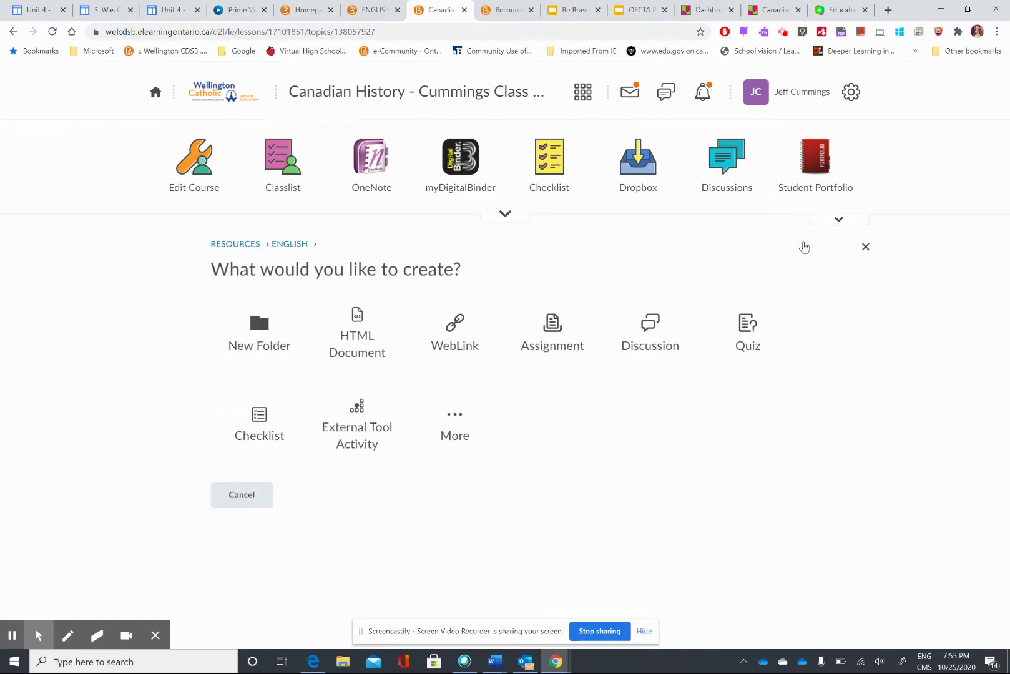
left_click(461, 337)
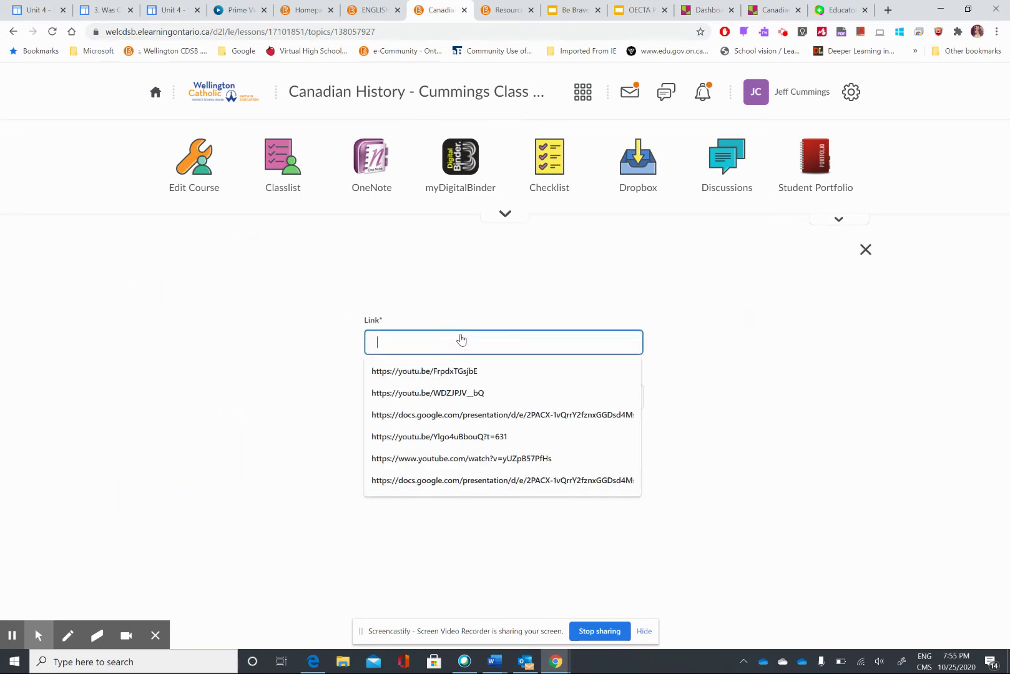
left_click(461, 338)
type("https://padlet.com/jeffandencummings/uf1xq668pinjgb3c")
- Make the web link visible and name it 'Sample Padlet'
left_click(447, 392)
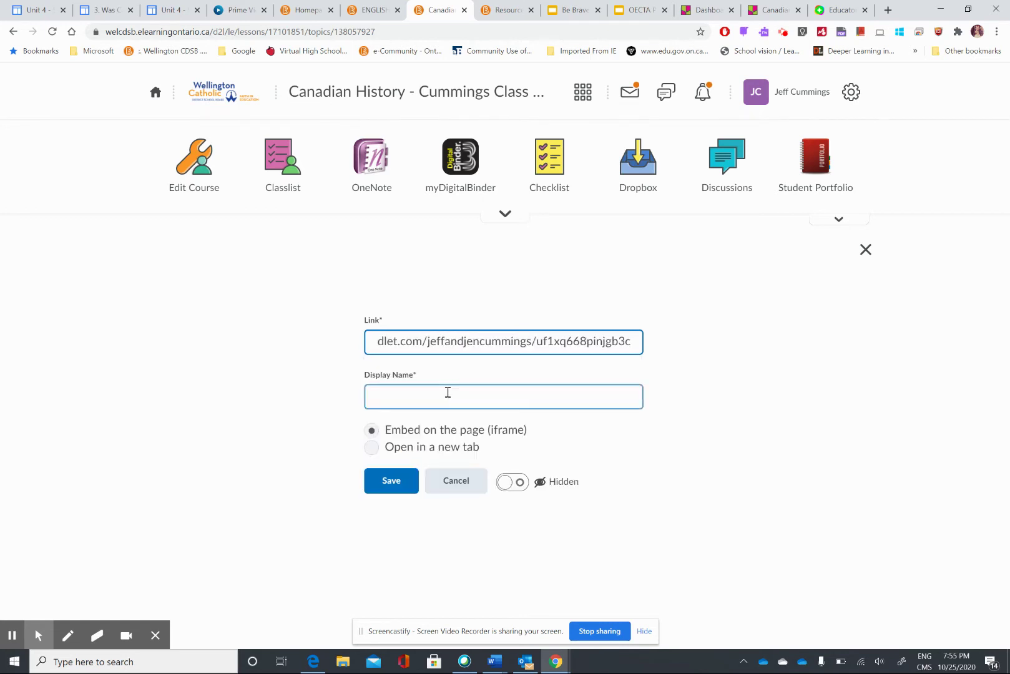
left_click(669, 462)
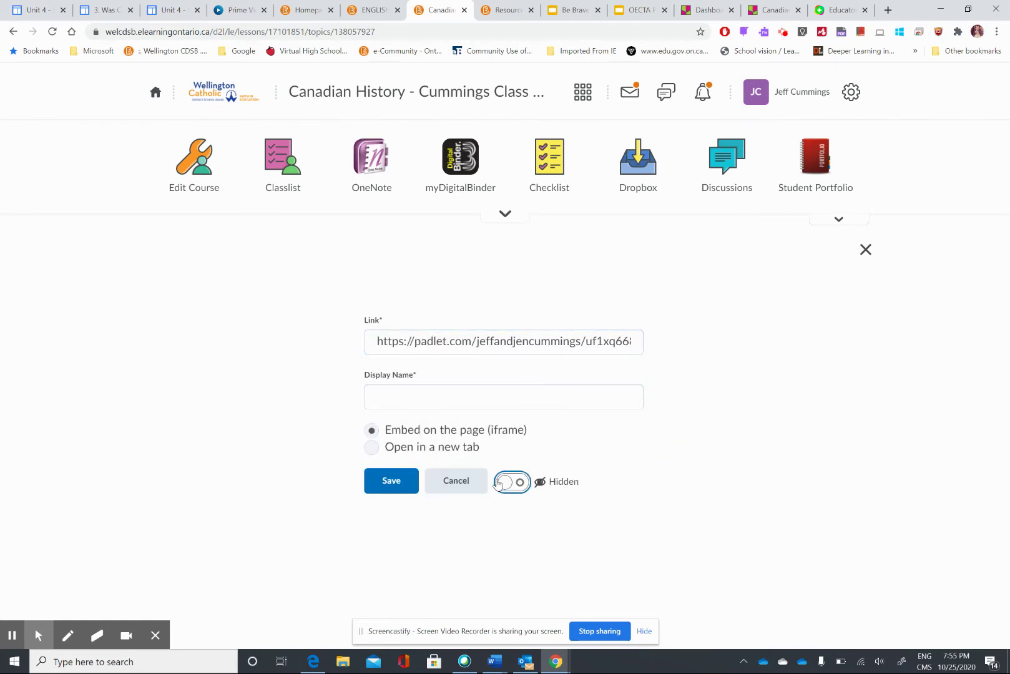
left_click(509, 482)
left_click(431, 396)
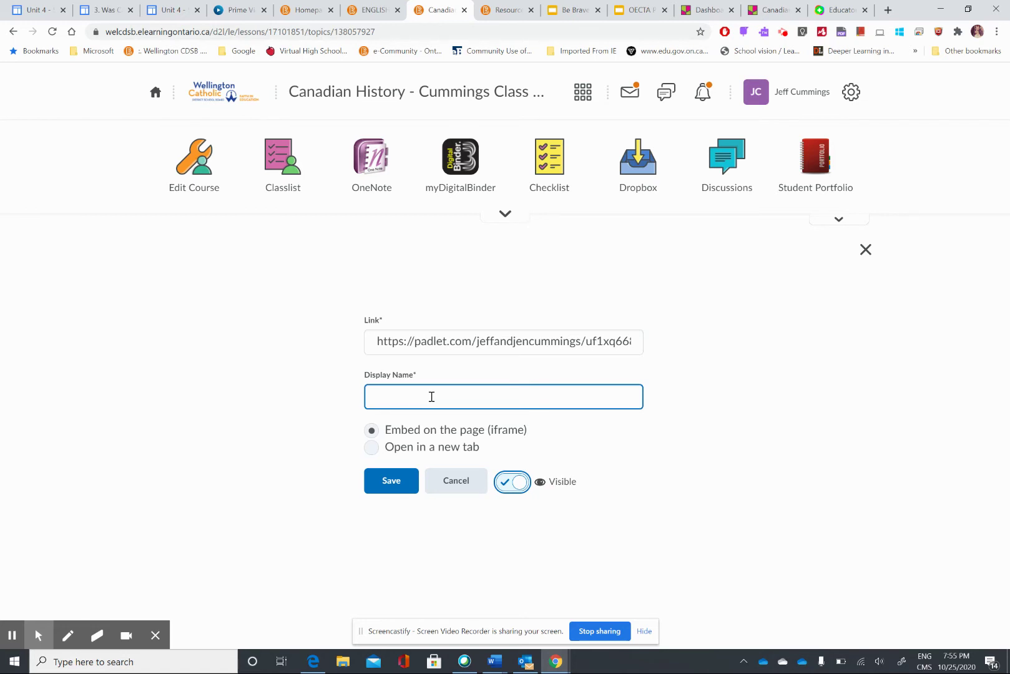
left_click(431, 397)
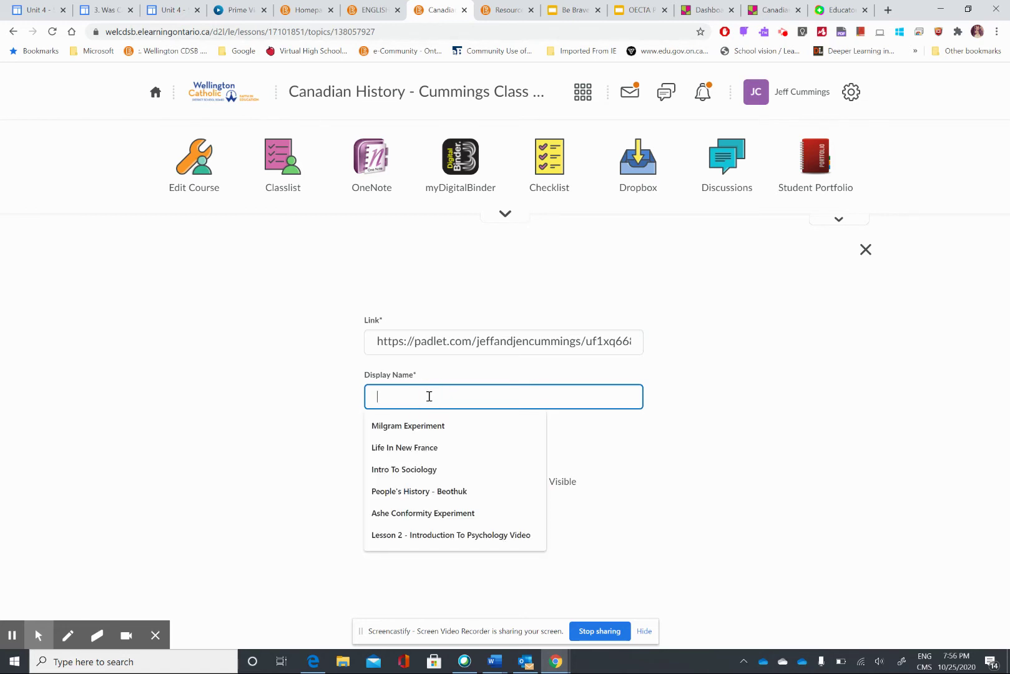
type("Sample Pad")
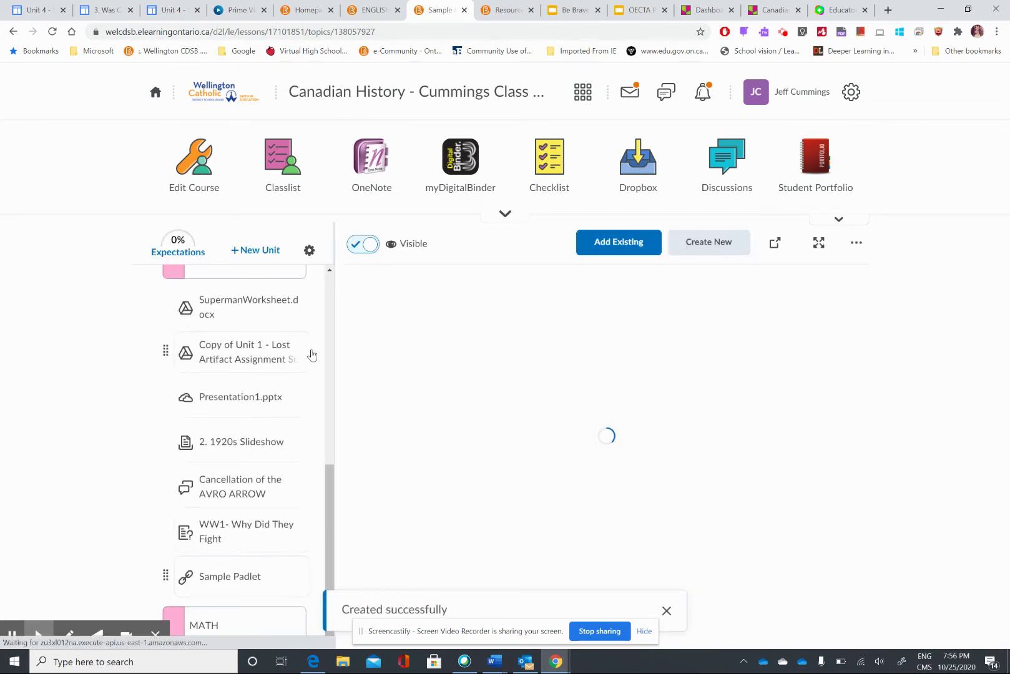
- Copy the join link of the Flipgrid topic 'If I could do it differently ......' and return to D2L
left_click(841, 11)
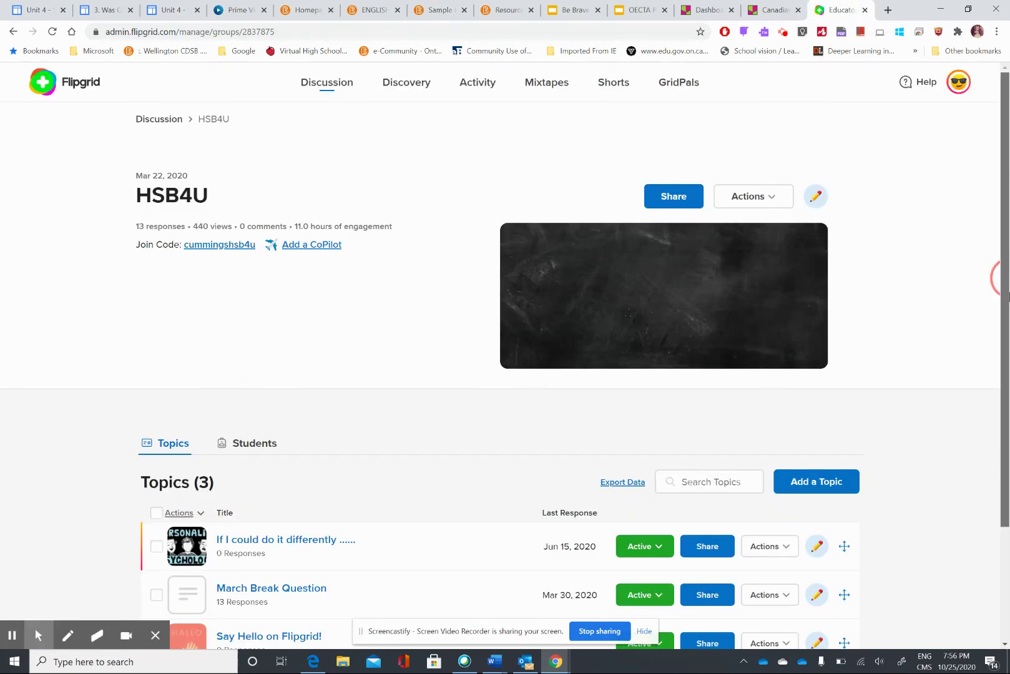
scroll(1004, 284, "down", 2)
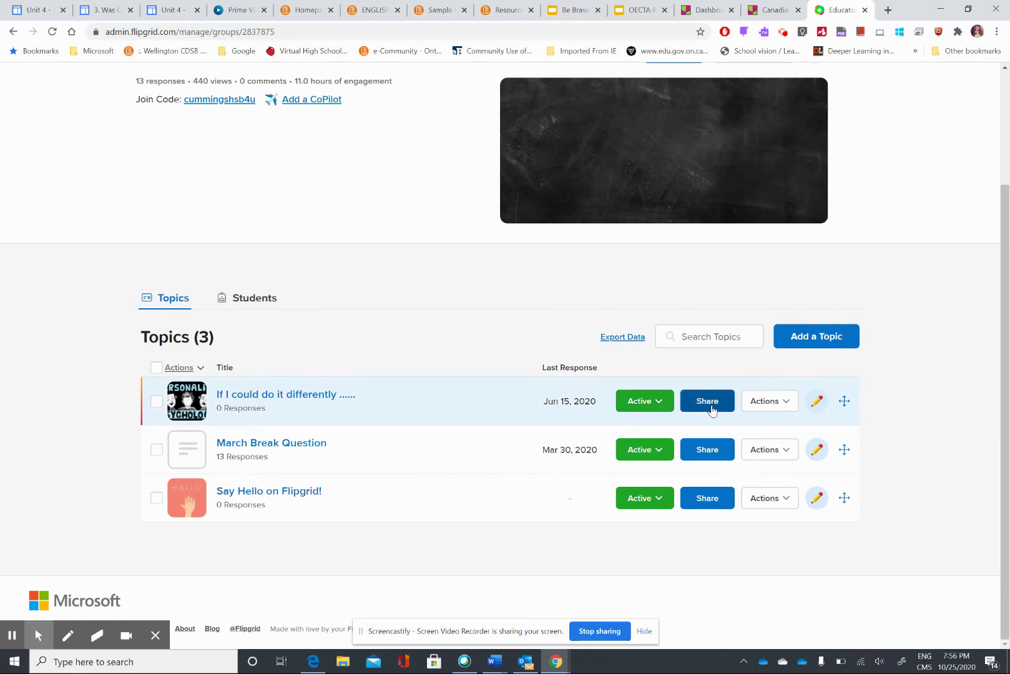
left_click(312, 406)
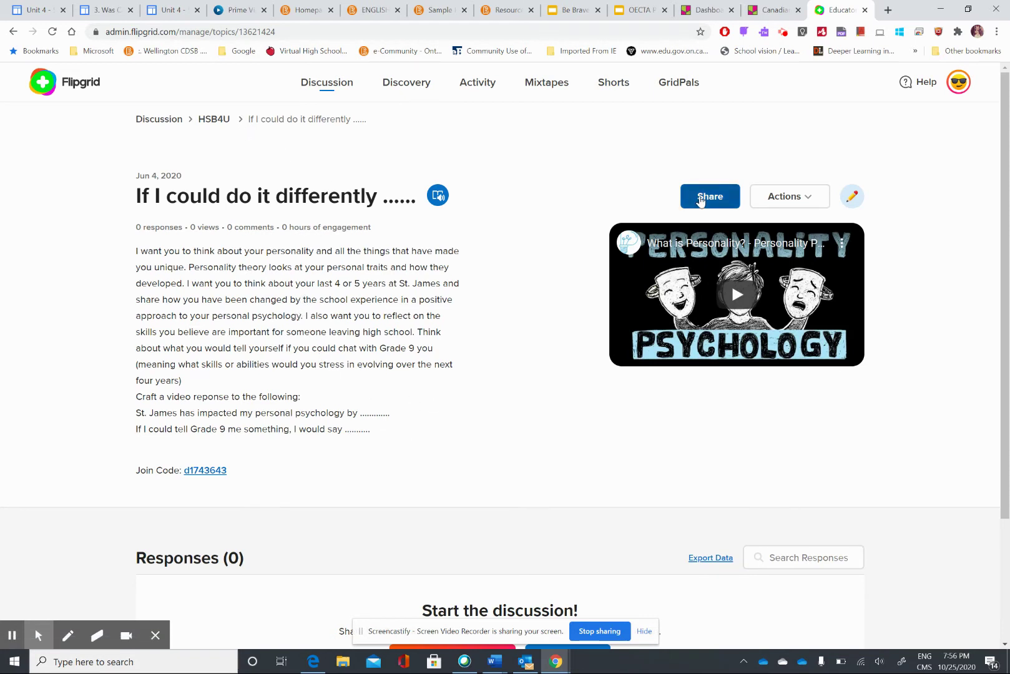
left_click(700, 198)
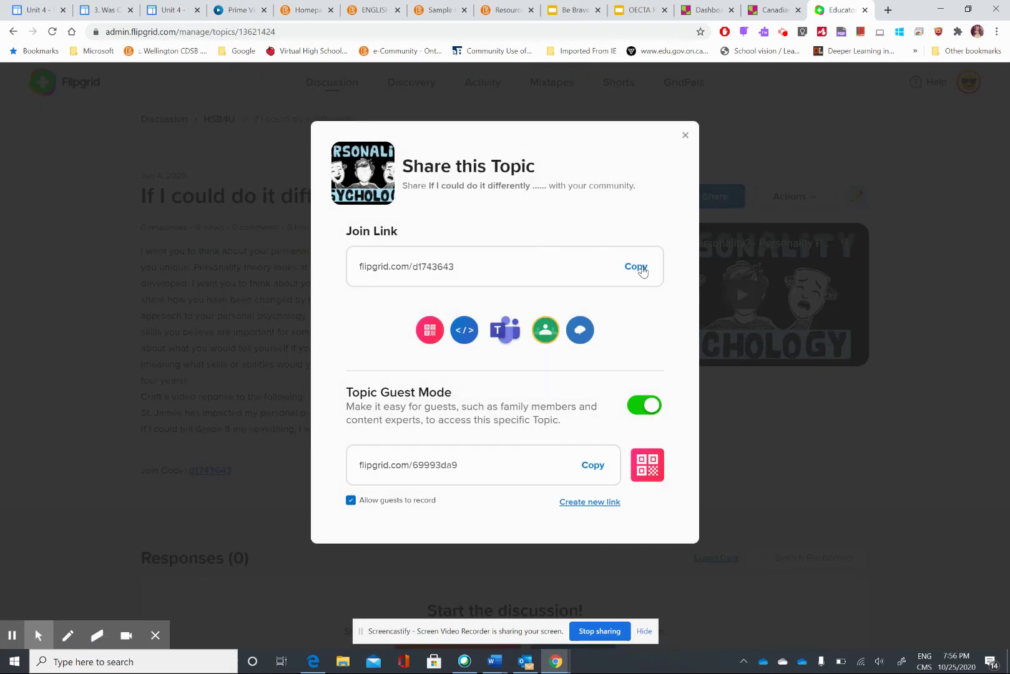
left_click(640, 269)
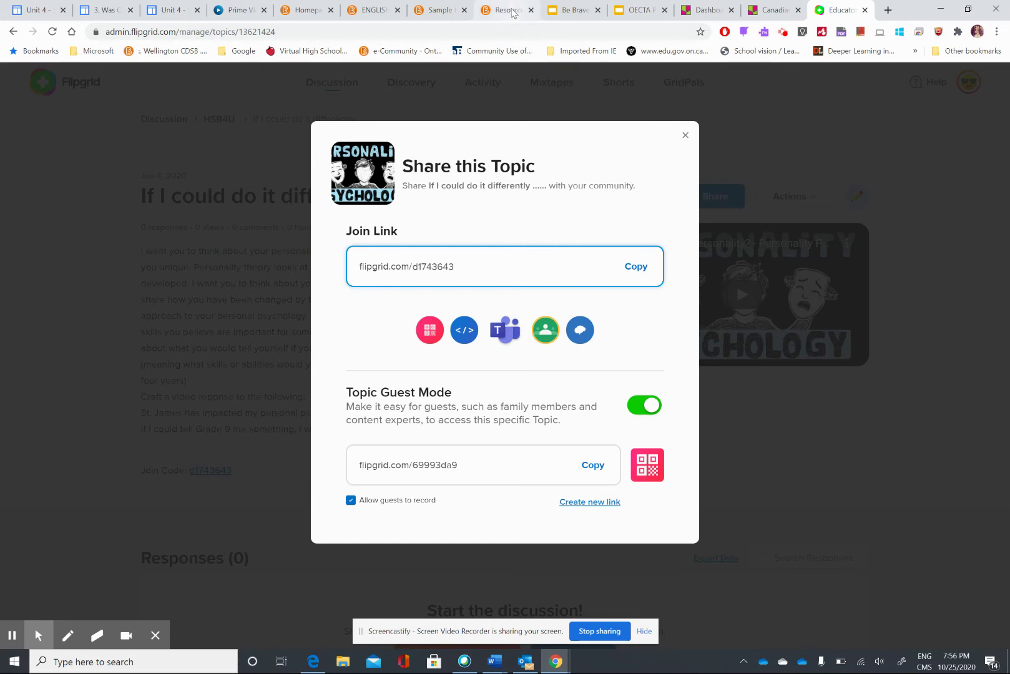
left_click(507, 10)
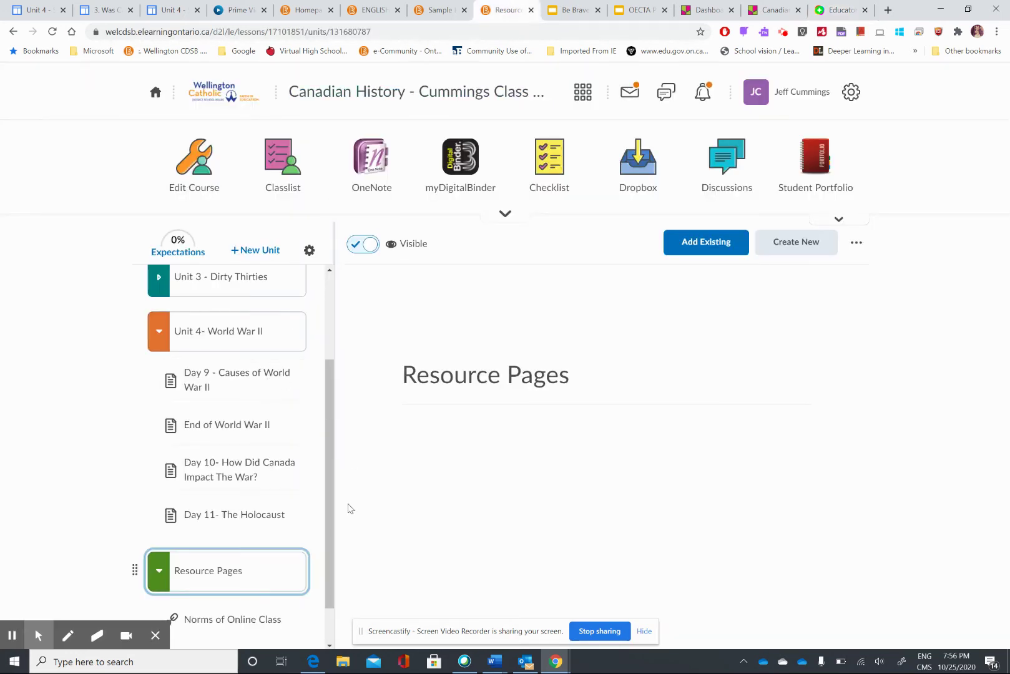
- Add a visible web link 'Flipgrid Introd' to flipgrid.com/d1743643 in the ENGLISH unit
left_click(445, 10)
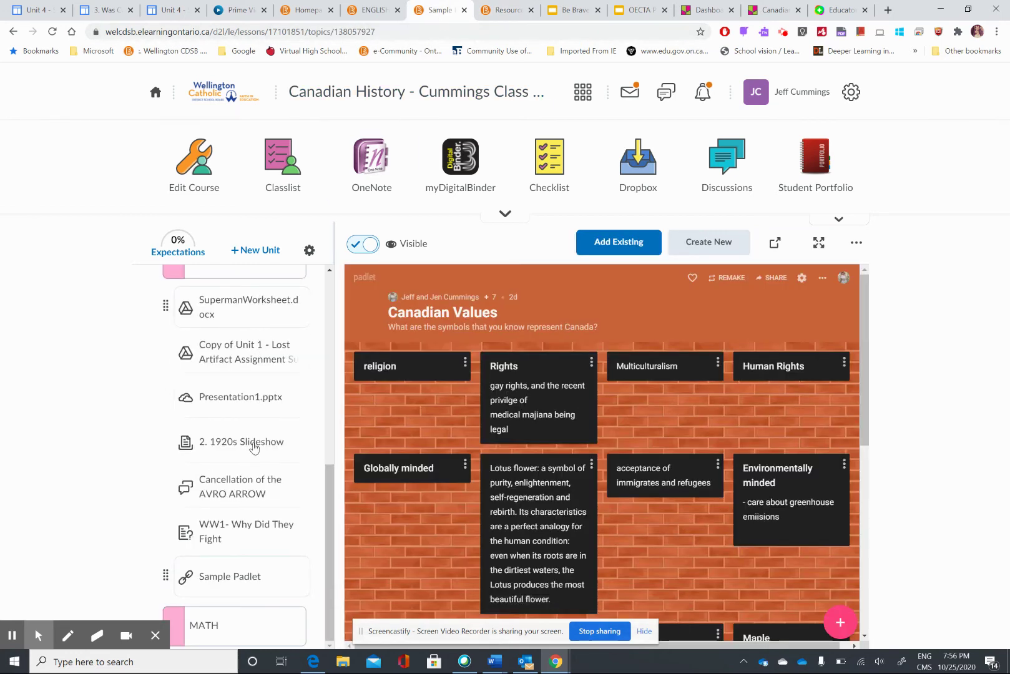
left_click_drag(327, 463, 329, 408)
left_click(278, 413)
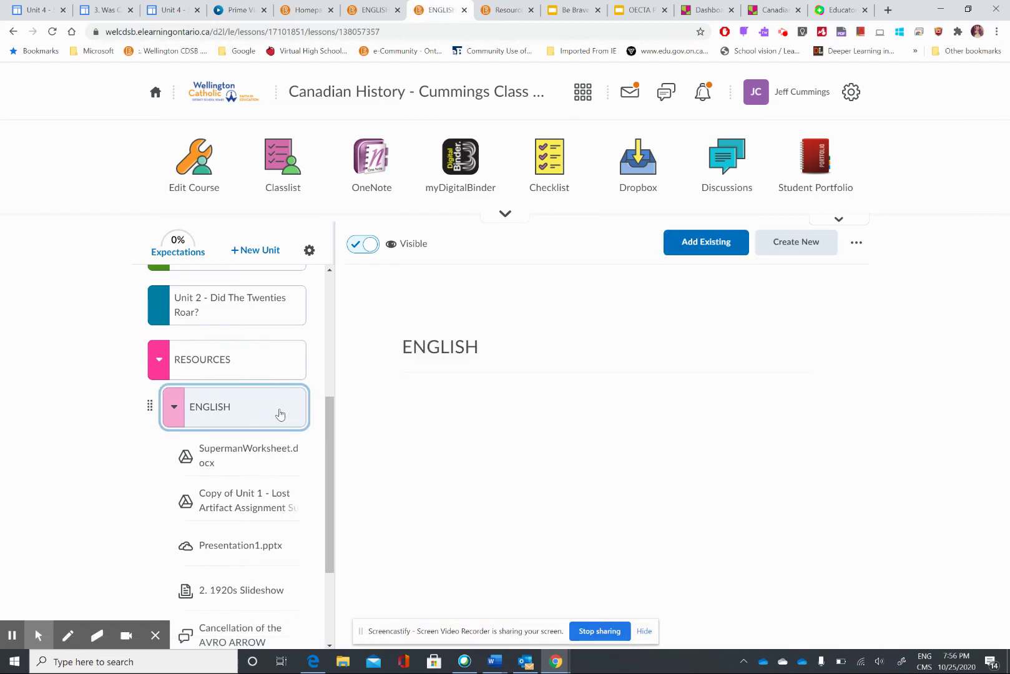
left_click(785, 252)
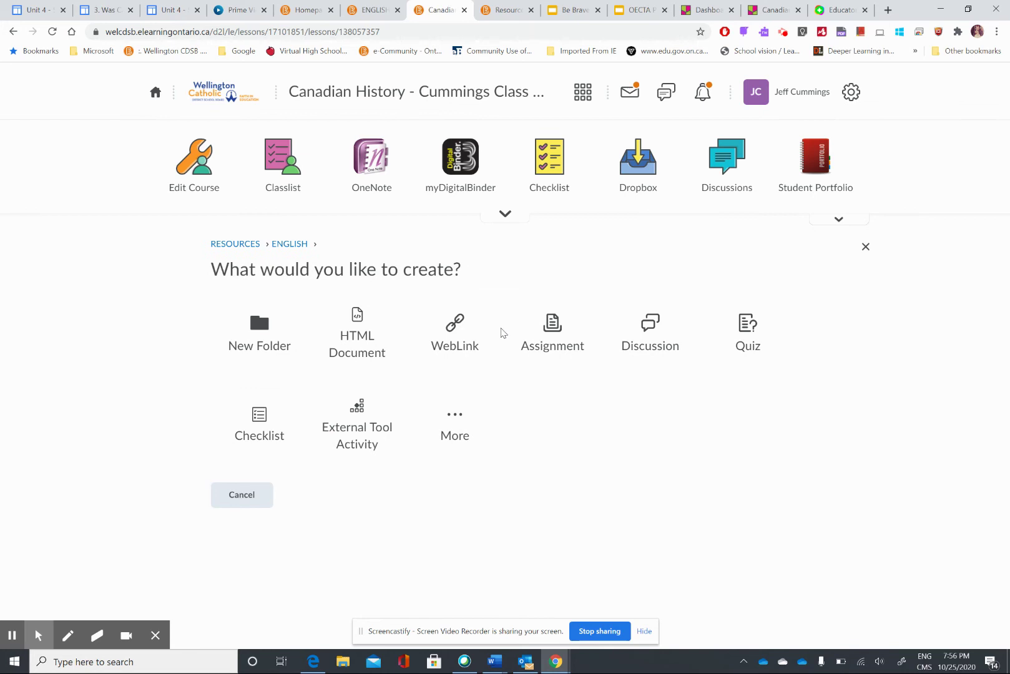
left_click(480, 331)
left_click(468, 338)
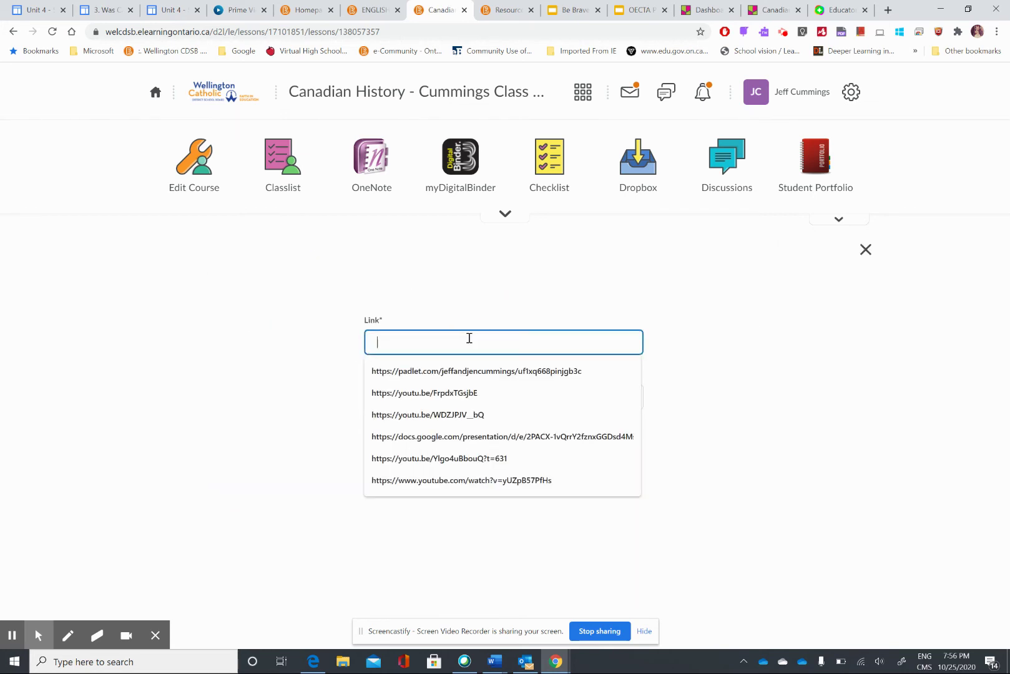
key("ctrl+v")
left_click(444, 397)
type("F")
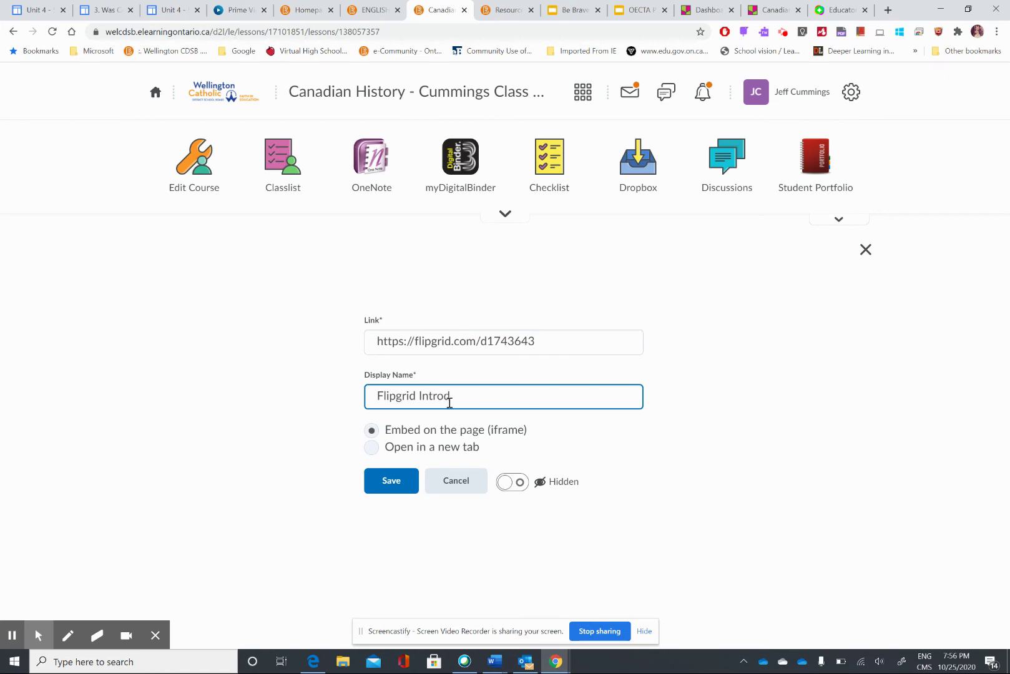
left_click(507, 479)
left_click(401, 481)
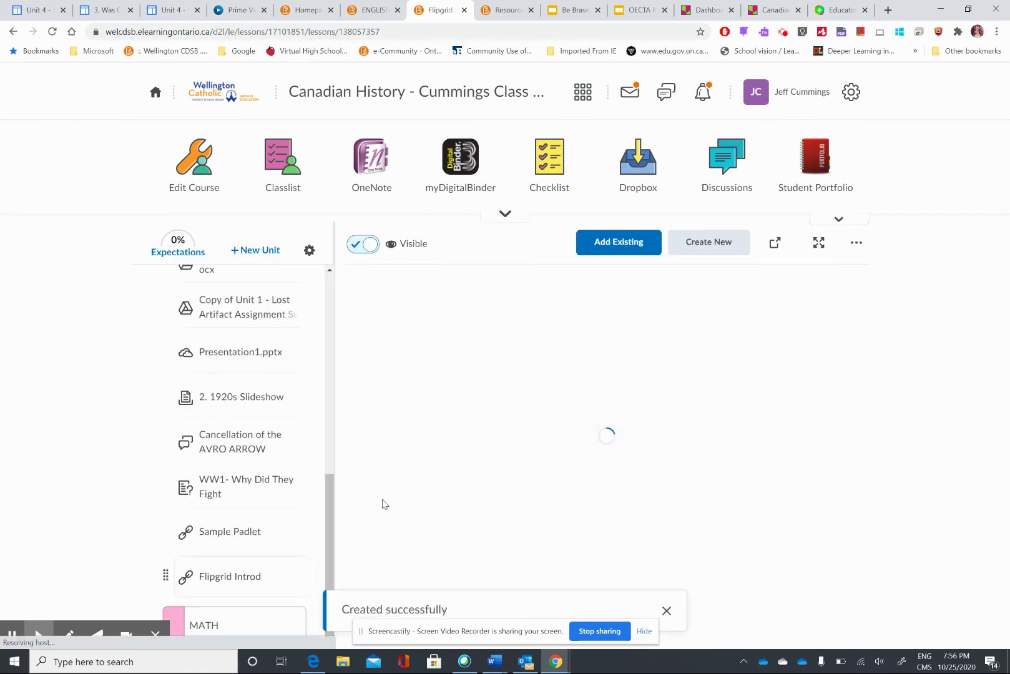
- Open Flipgrid Introd and scroll the embedded Flipgrid frame down to its 0 Responses section
left_click(260, 581)
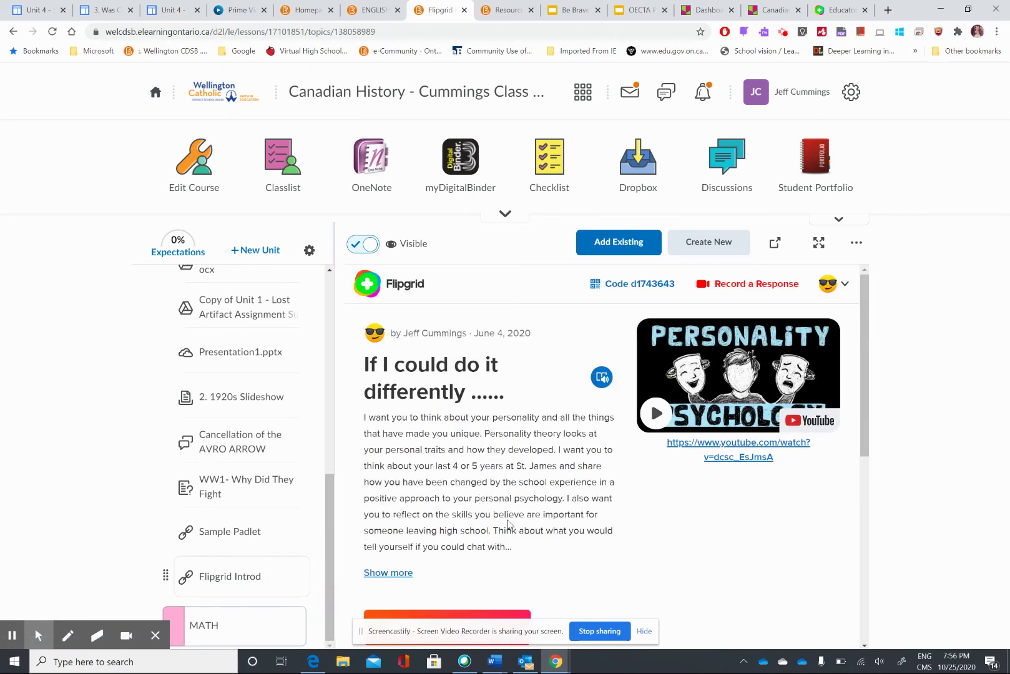
left_click(861, 590)
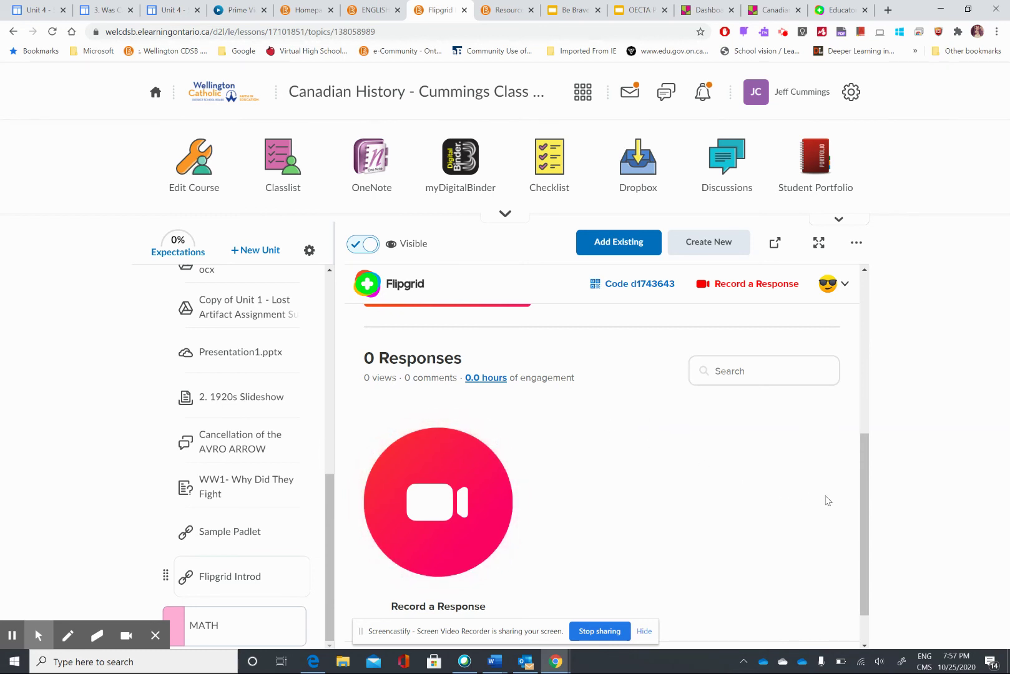
left_click_drag(863, 489, 863, 514)
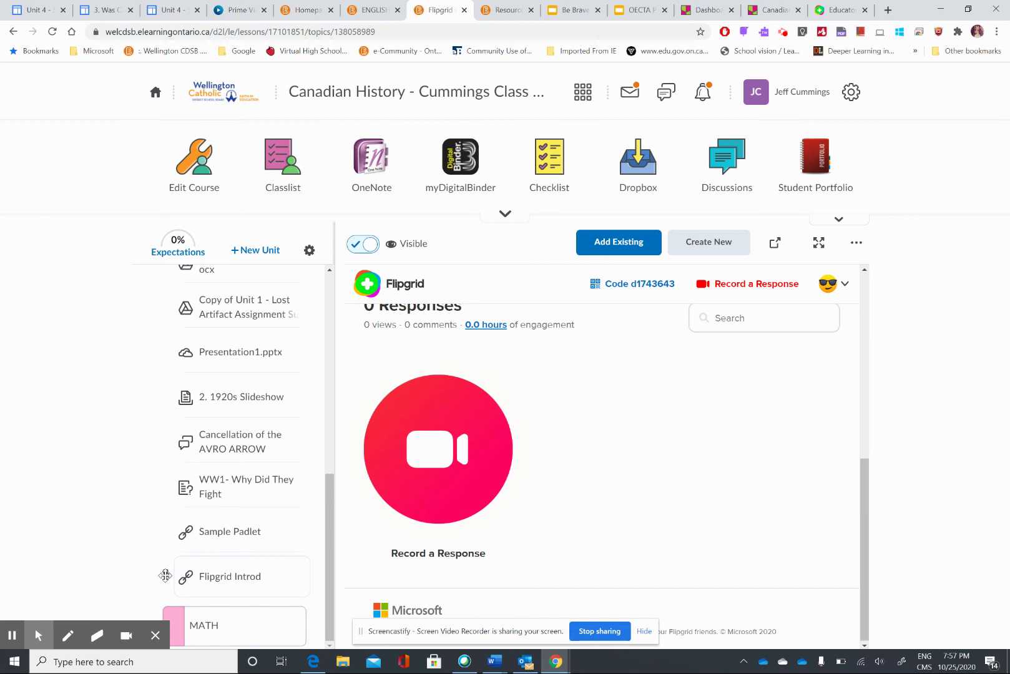
- Move Flipgrid Introd to the top of the ENGLISH unit and bring up the new-content chooser
left_click_drag(170, 573, 187, 393)
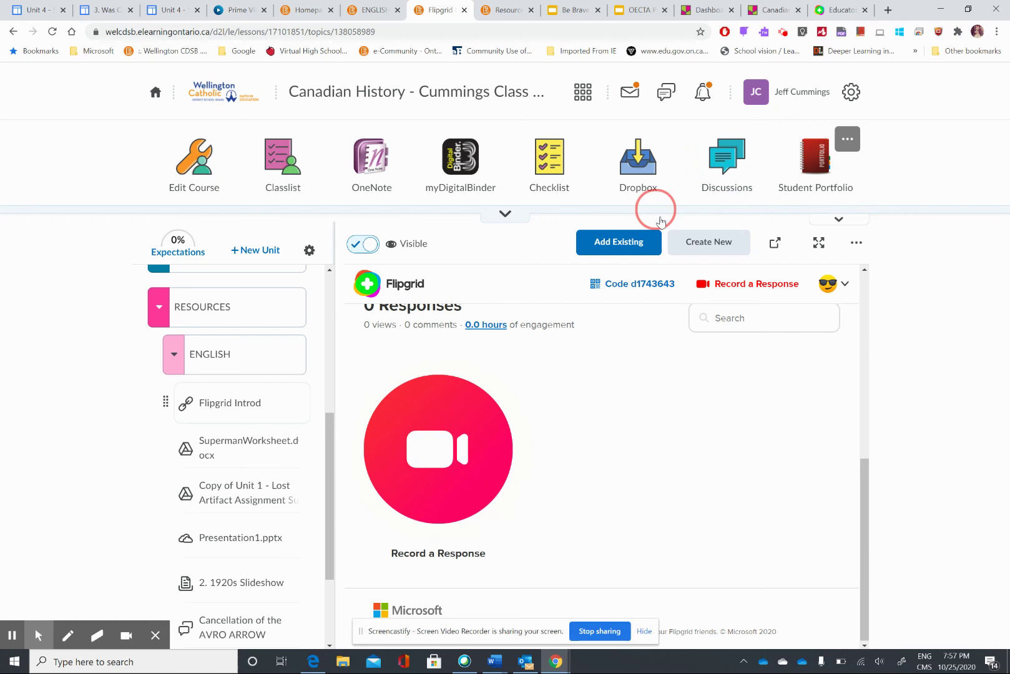
left_click(705, 249)
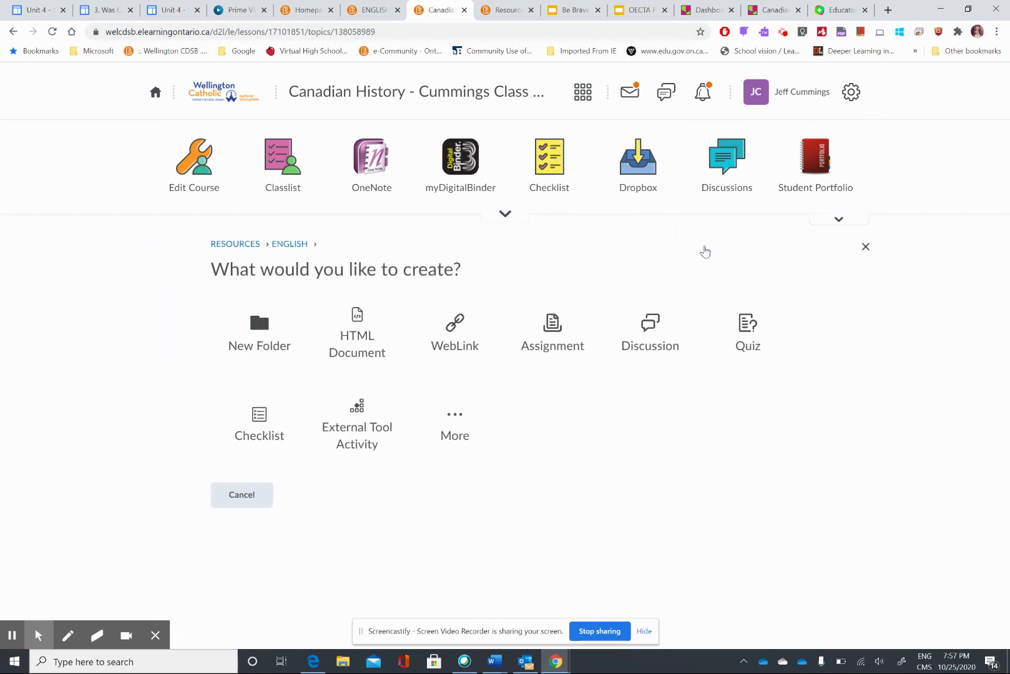